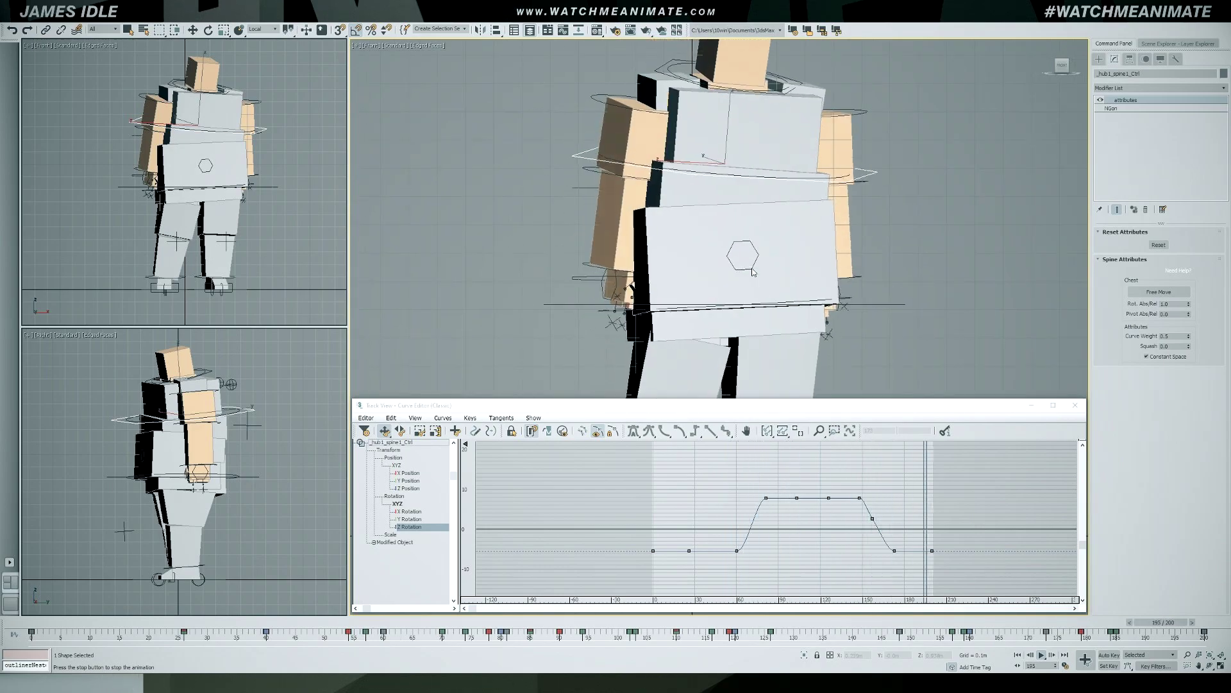
- Play back the hip and spine sway animation to check the body's weight shift
scroll(753, 262, "down", 5)
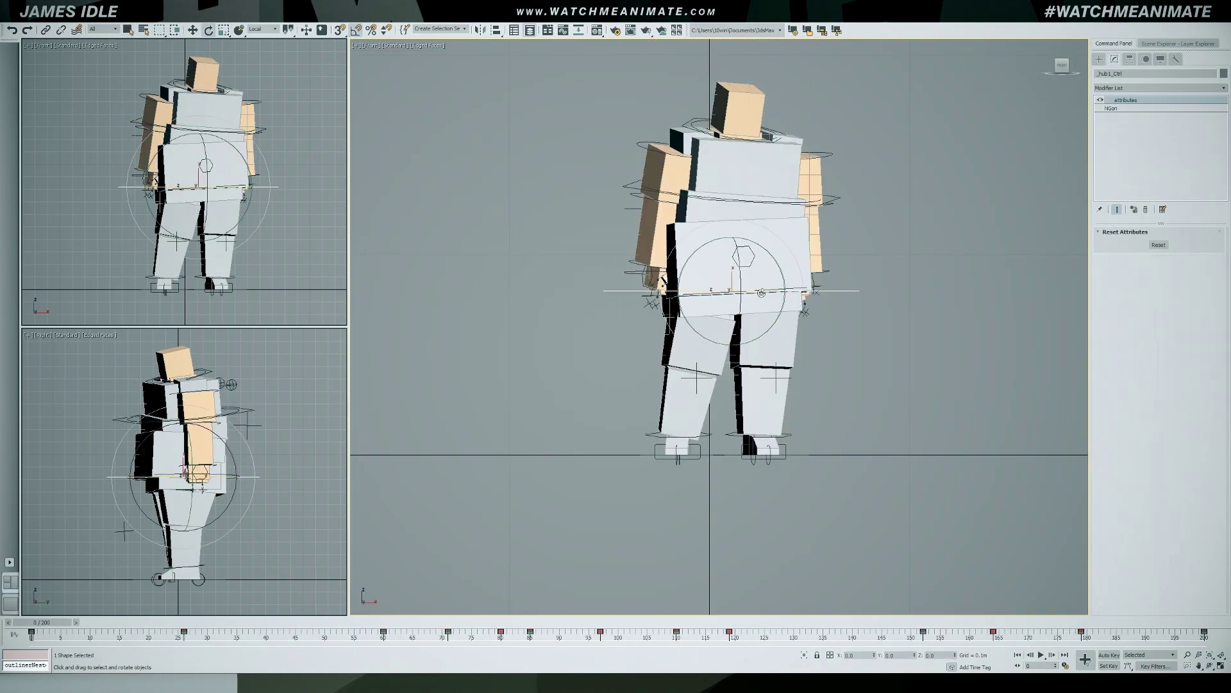
key("slash")
key("slash")
key("shift+s")
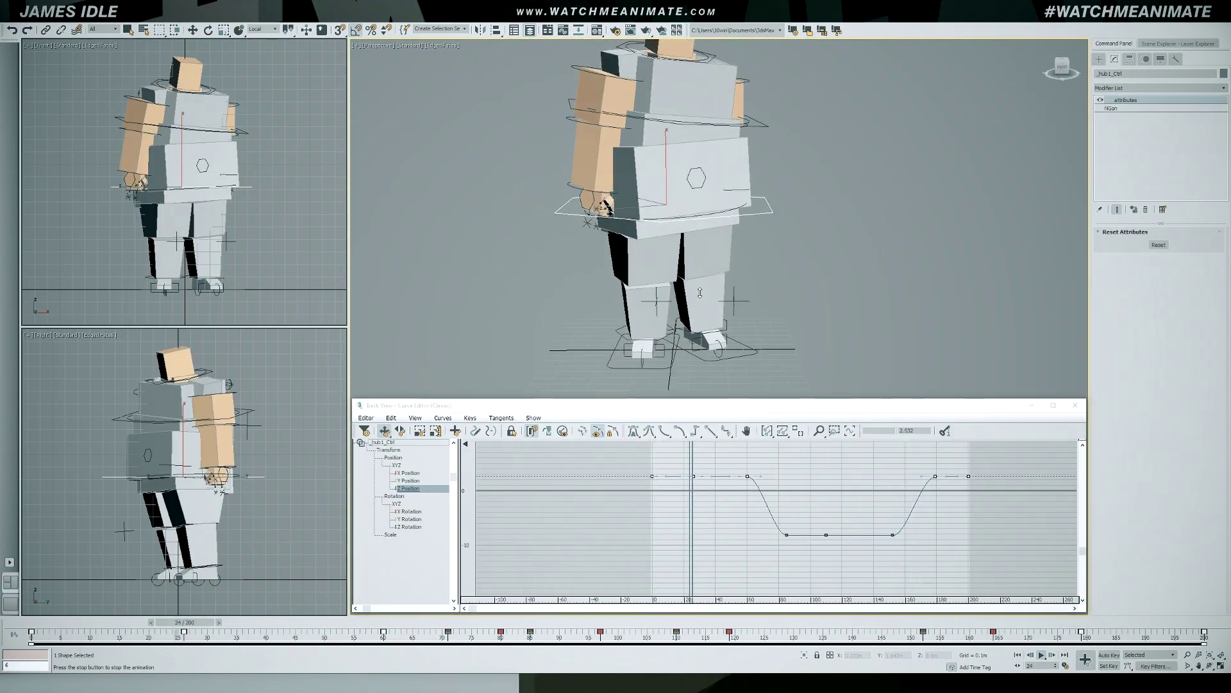
- Set the reference coordinate system to World and move the leg1 foot control slightly inward along X
scroll(660, 343, "up", 3)
left_click(725, 372)
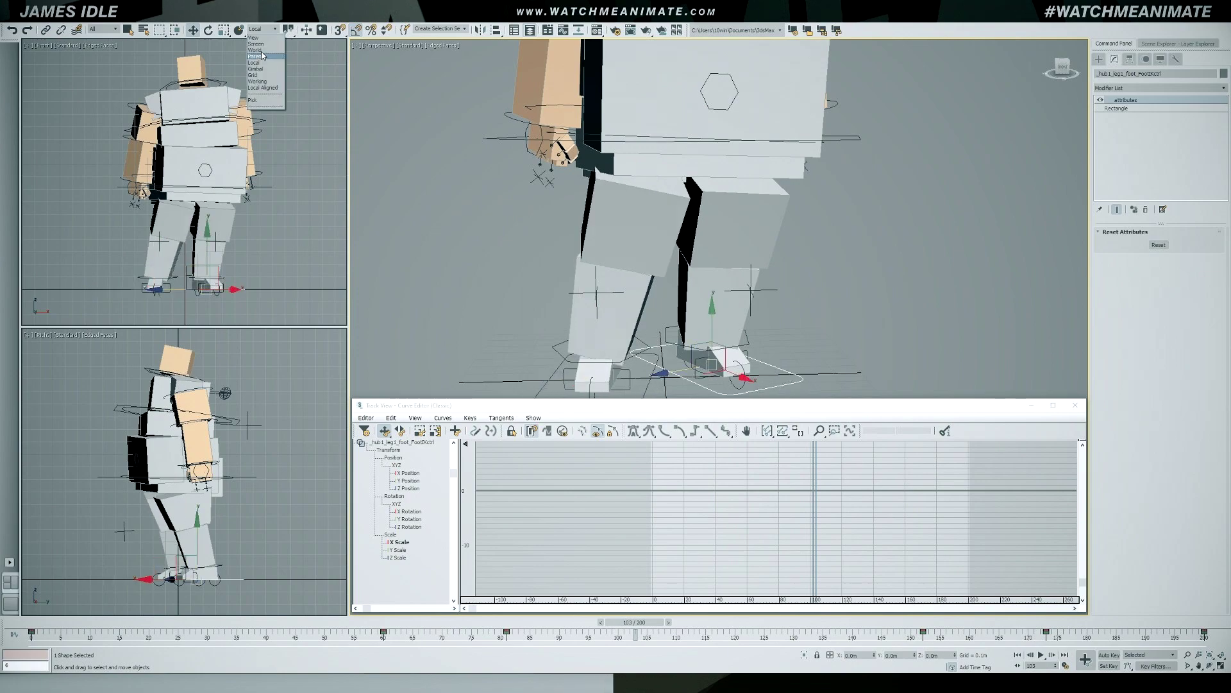
left_click(254, 50)
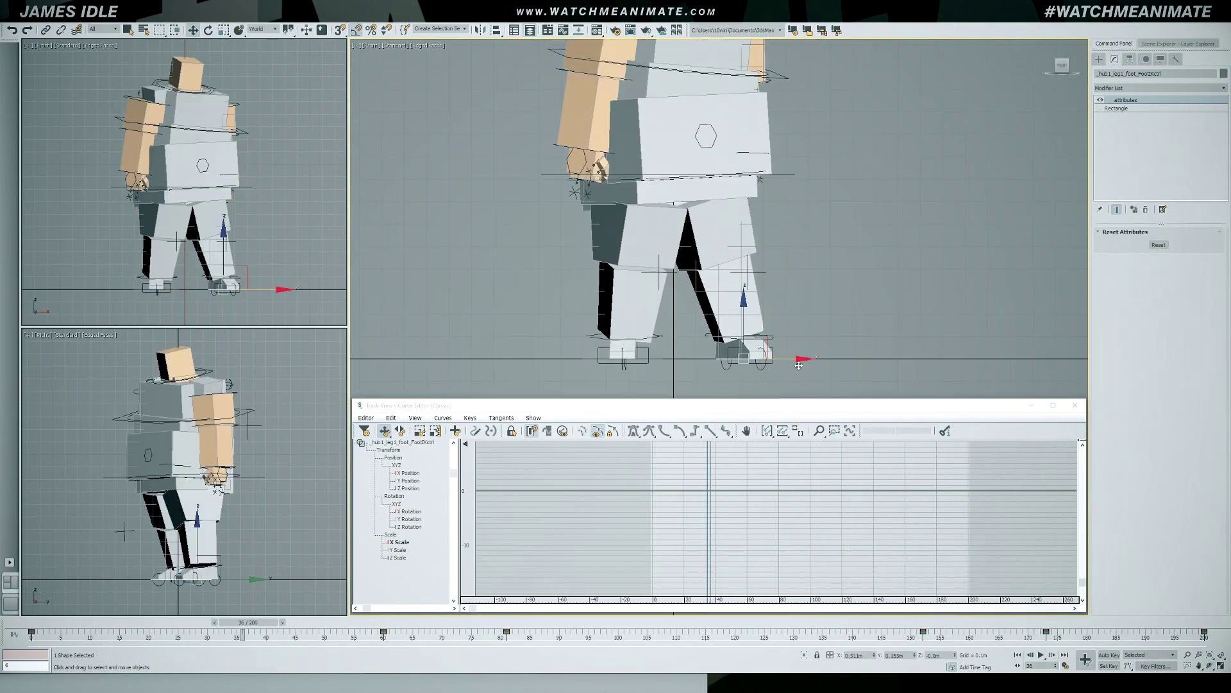
left_click_drag(798, 364, 787, 364)
key("slash")
scroll(756, 286, "down", 2)
scroll(756, 321, "up", 2)
- Select the opposite foot control and reposition it along the ground line
left_click(654, 359)
middle_click_drag(767, 259, 767, 297)
scroll(768, 299, "down", 2)
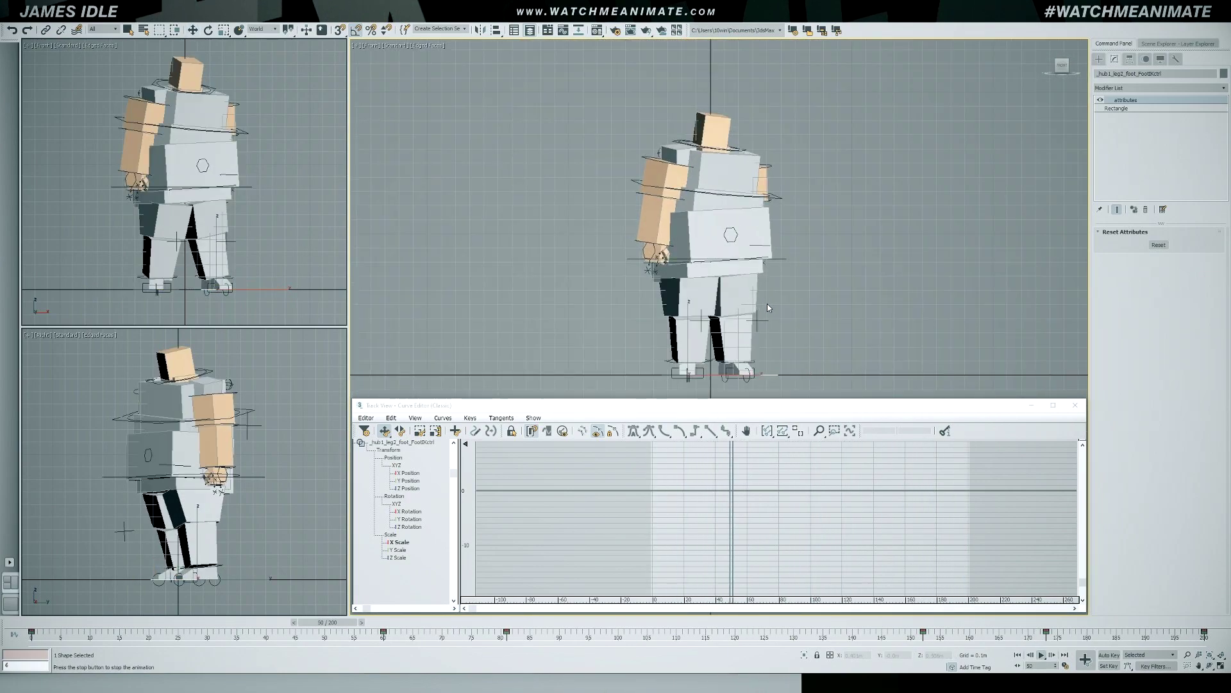
scroll(767, 308, "up", 3)
left_click(767, 307)
left_click(674, 374)
left_click_drag(670, 381, 767, 395)
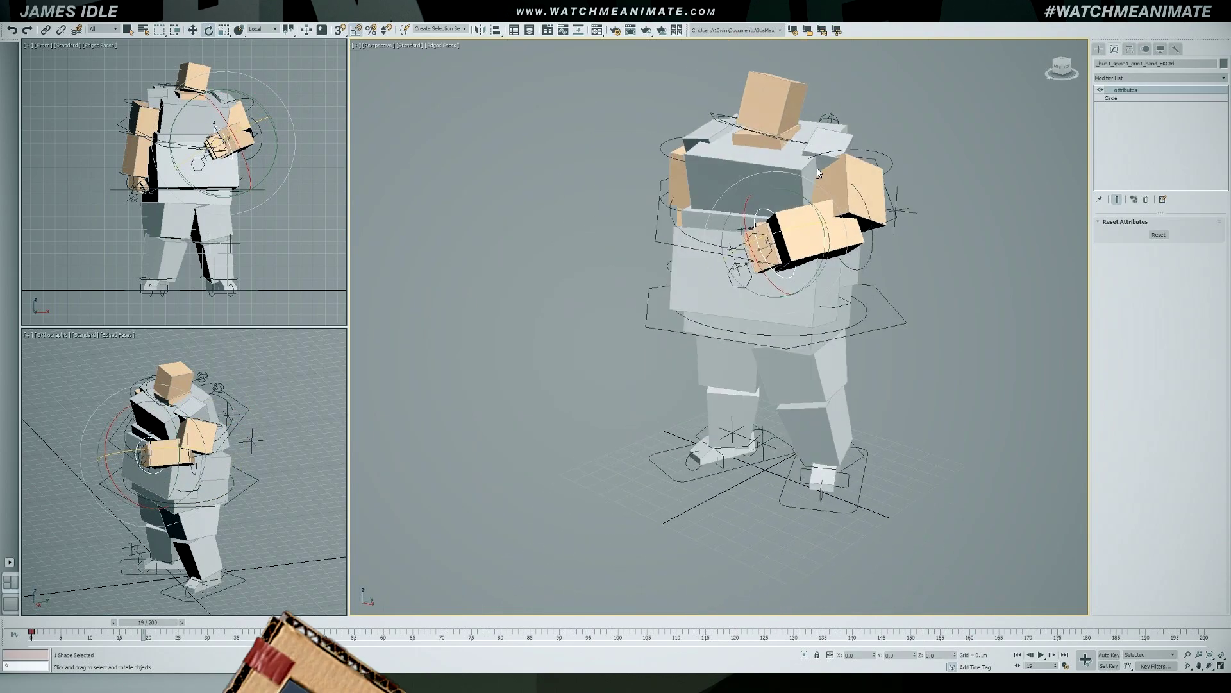
- Review the torso and clavicle motion in the front view by playing it and scrubbing to frame 145
middle_click_drag(930, 193, 1017, 178, "alt")
key("f")
key("q")
key("slash")
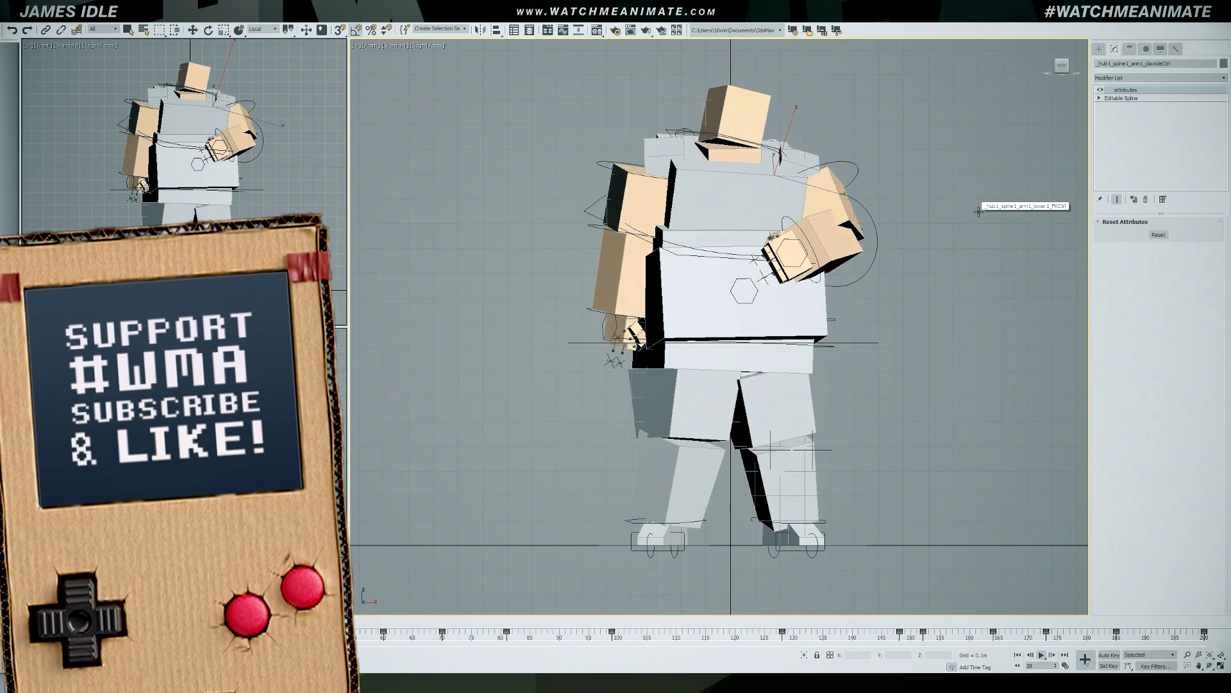
left_click_drag(308, 624, 872, 624)
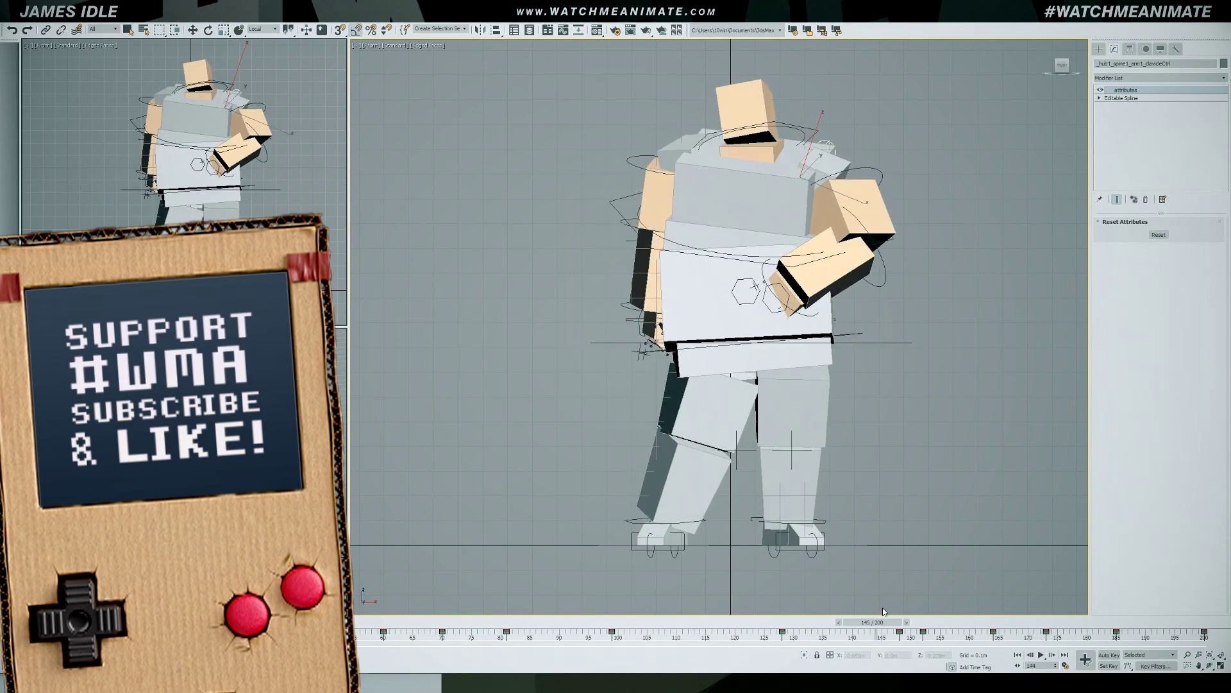
left_click(746, 292)
key("slash")
- Inspect the shoulder and clavicle pose from a raised perspective angle and return to the front view
left_click(603, 166)
key("p")
middle_click_drag(604, 169, 615, 257, "alt")
left_click(538, 141)
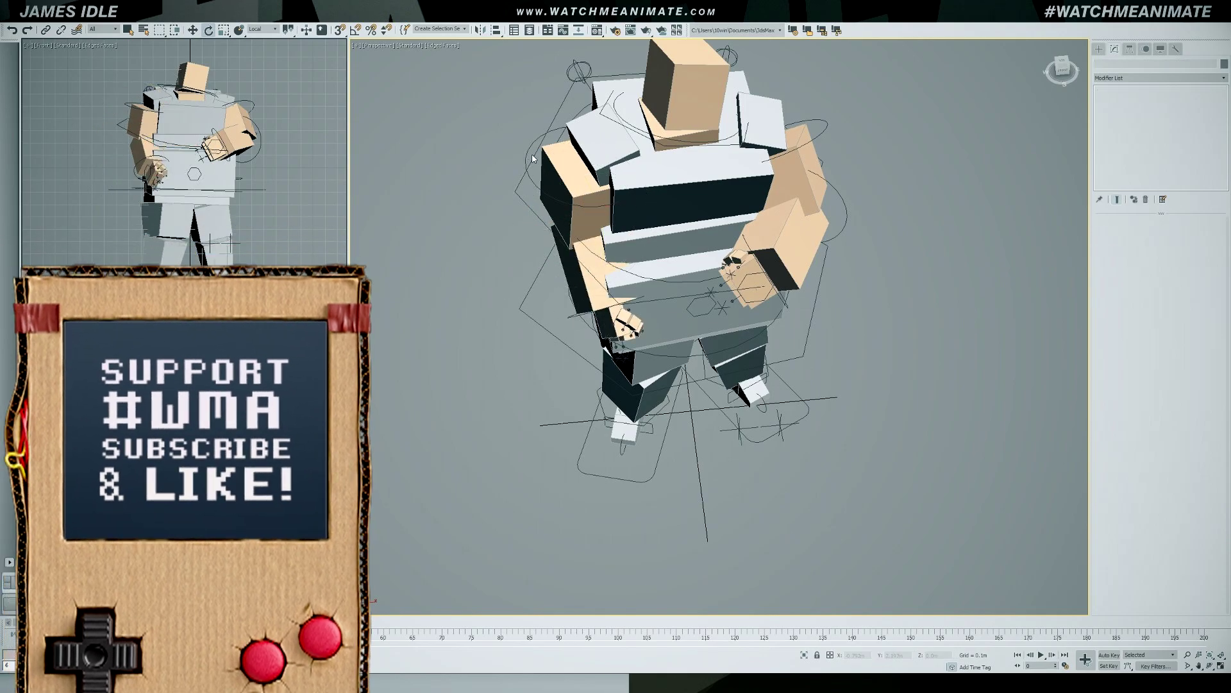
key("f")
left_click(674, 178)
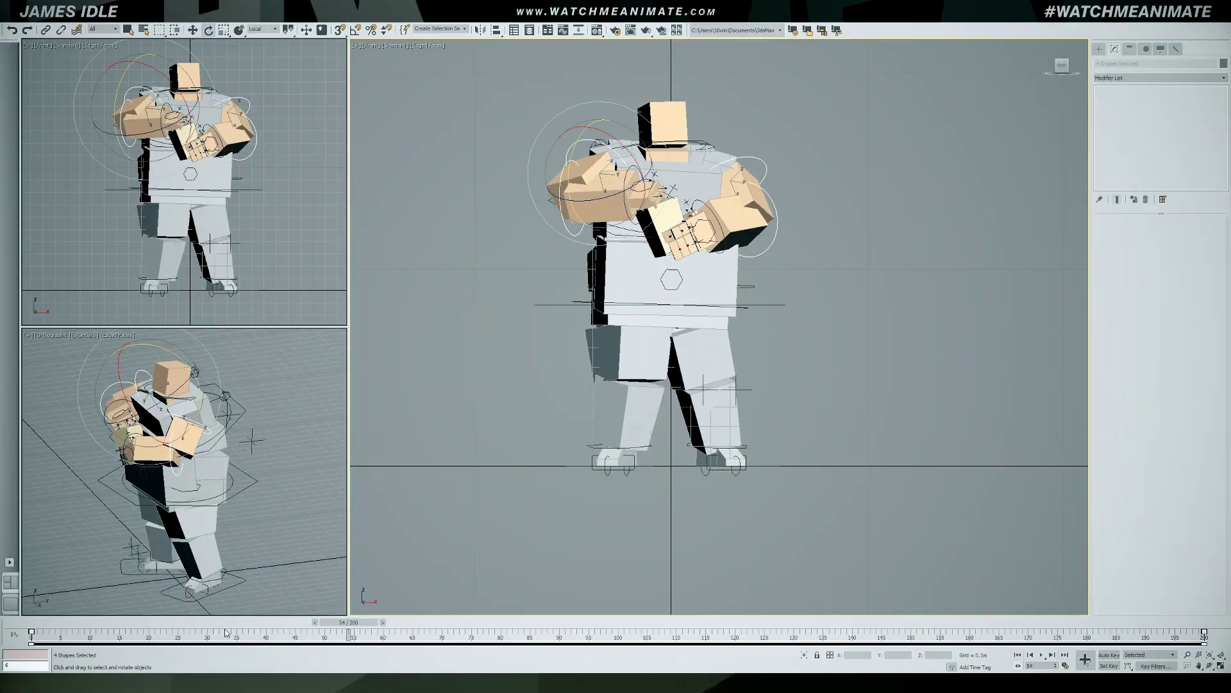
- Place the arm controls' key at frame 64, then rotate the arm2 upper arm control with Auto Key enabled
left_click_drag(350, 633, 408, 634)
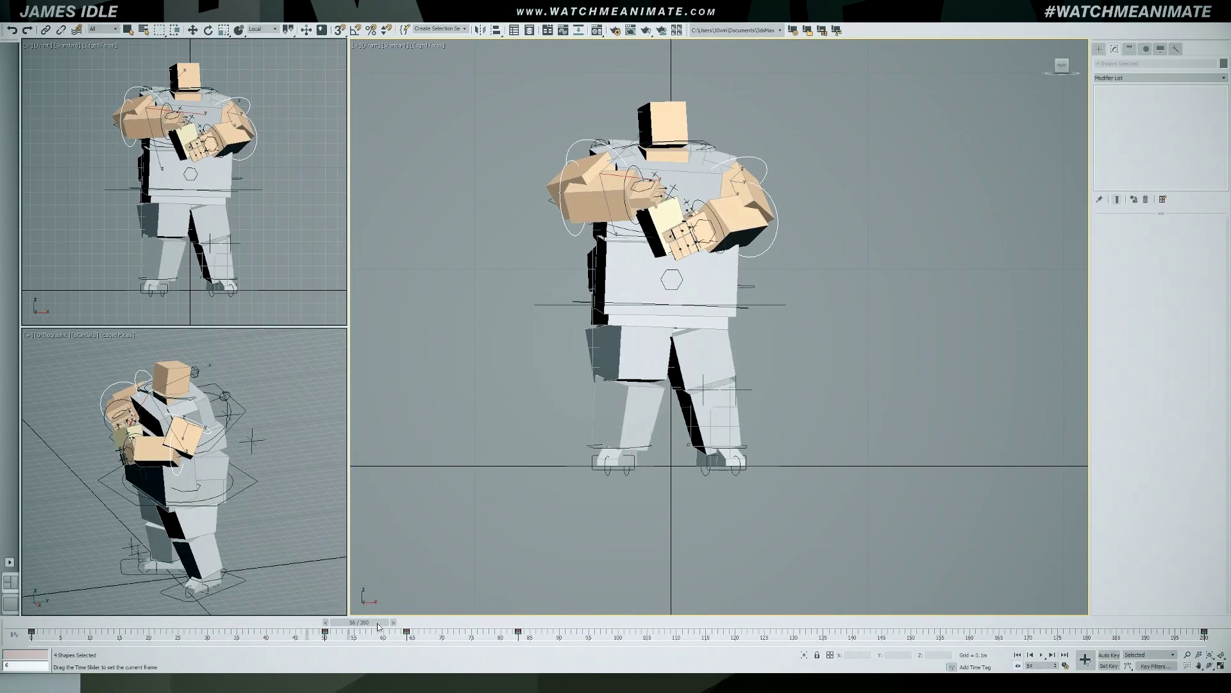
left_click(614, 147)
left_click(1109, 655)
left_click_drag(625, 197, 630, 197)
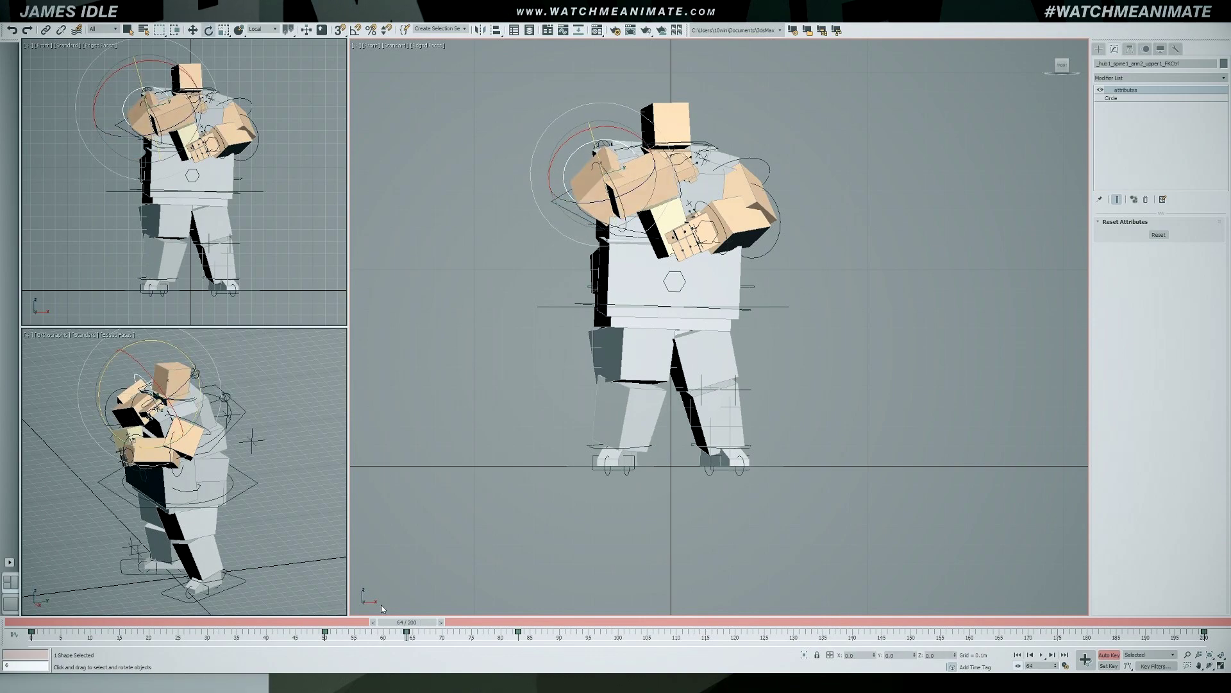
key("slash")
key("slash")
- Retime the upper arm key that follows frame 64 to frame 80 and select the keys from frames 50 to 80
left_click_drag(519, 632, 501, 632)
left_click_drag(513, 634, 317, 634)
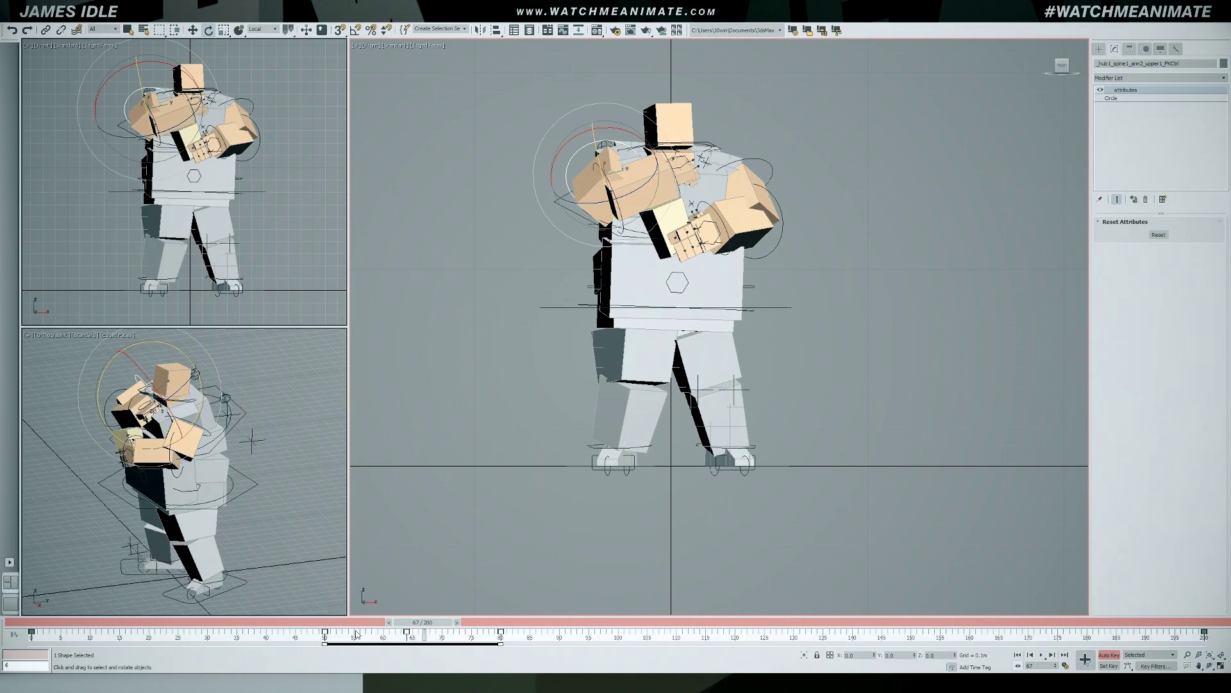
key("Escape")
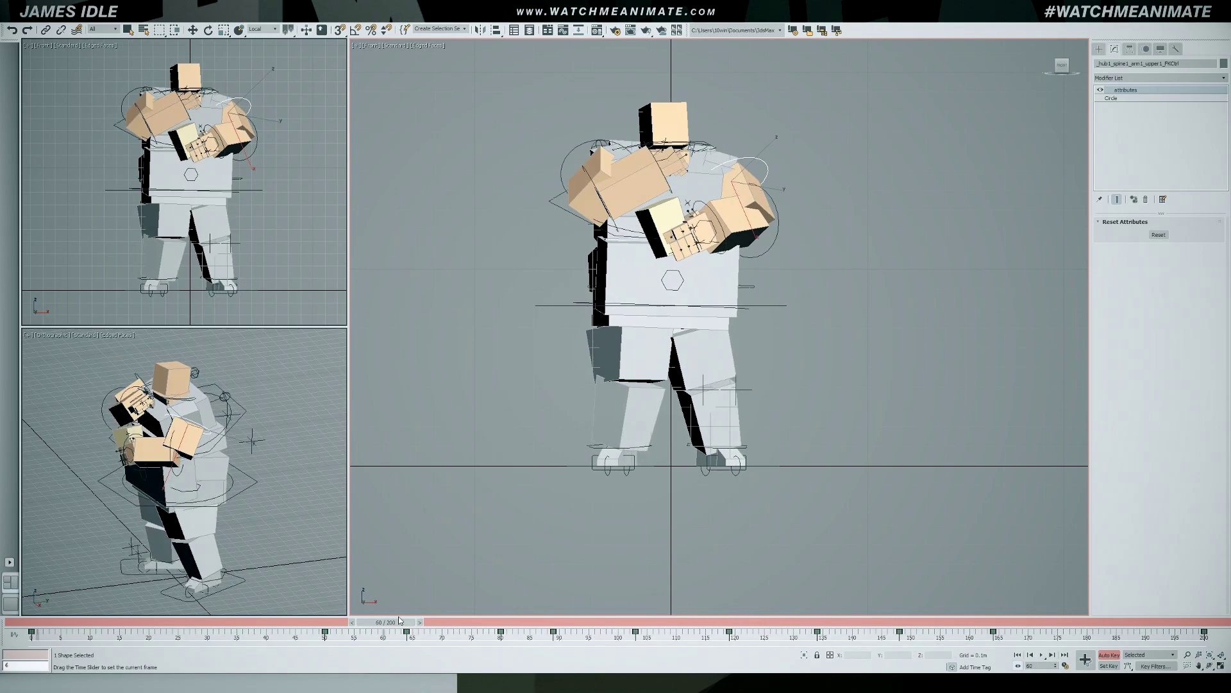
- Select the arm1 upper arm control and play back its motion along the timeline
left_click(719, 166)
key("slash")
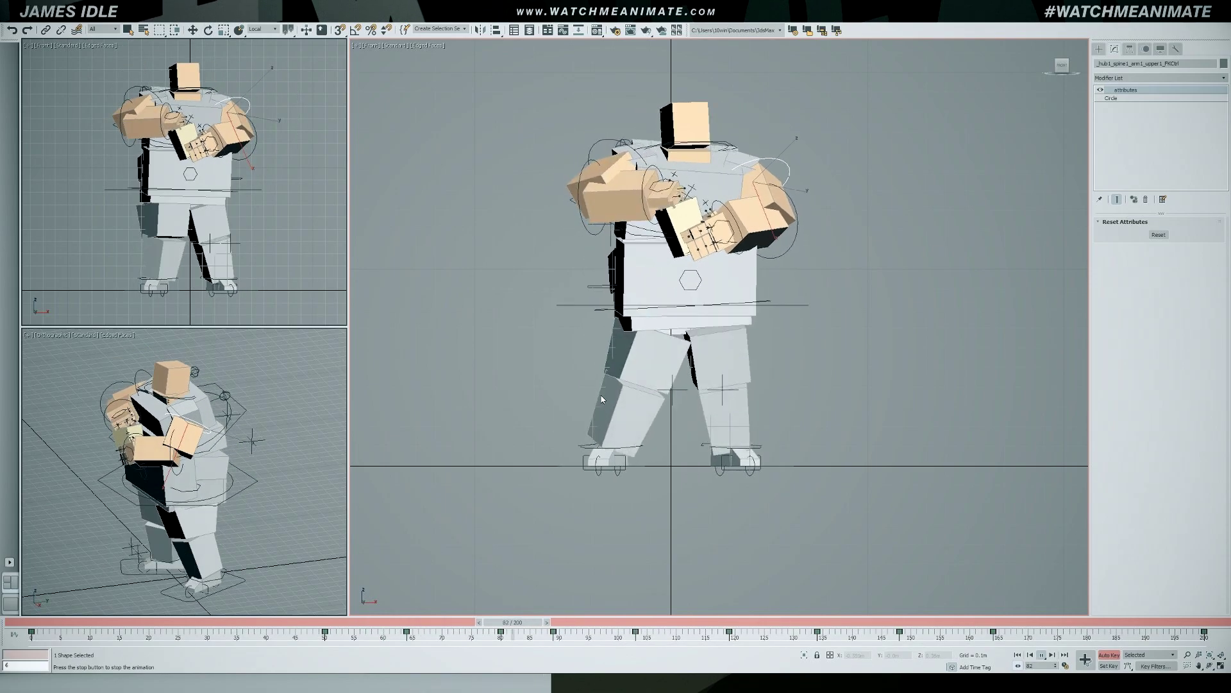
key("slash")
left_click(712, 147)
mouse_move(1060, 622)
left_mouse_down()
mouse_move(1046, 630)
mouse_move(1072, 638)
left_mouse_up()
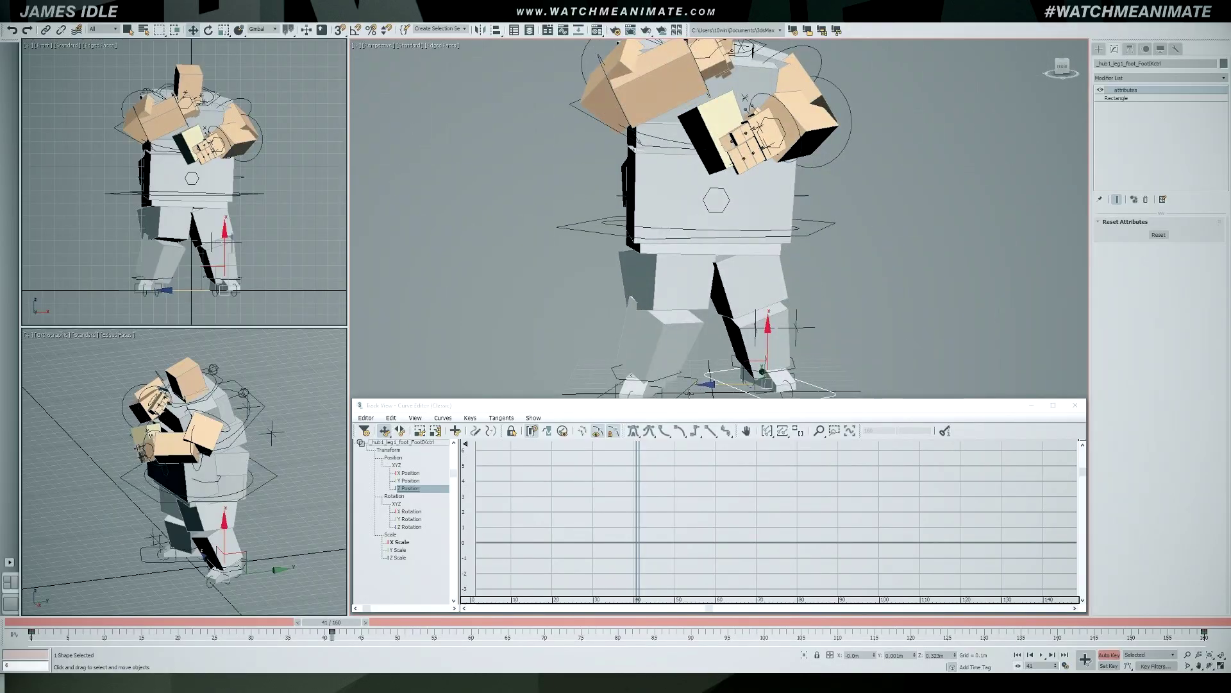
- Scrub the foot animation to about frame 70, step through the surrounding frames and play it back
left_click_drag(314, 625, 544, 635)
key("period")
key("period")
key("period")
key("period")
key("period")
key("comma")
key("comma")
key("comma")
key("comma")
key("comma")
key("comma")
key("comma")
key("comma")
key("slash")
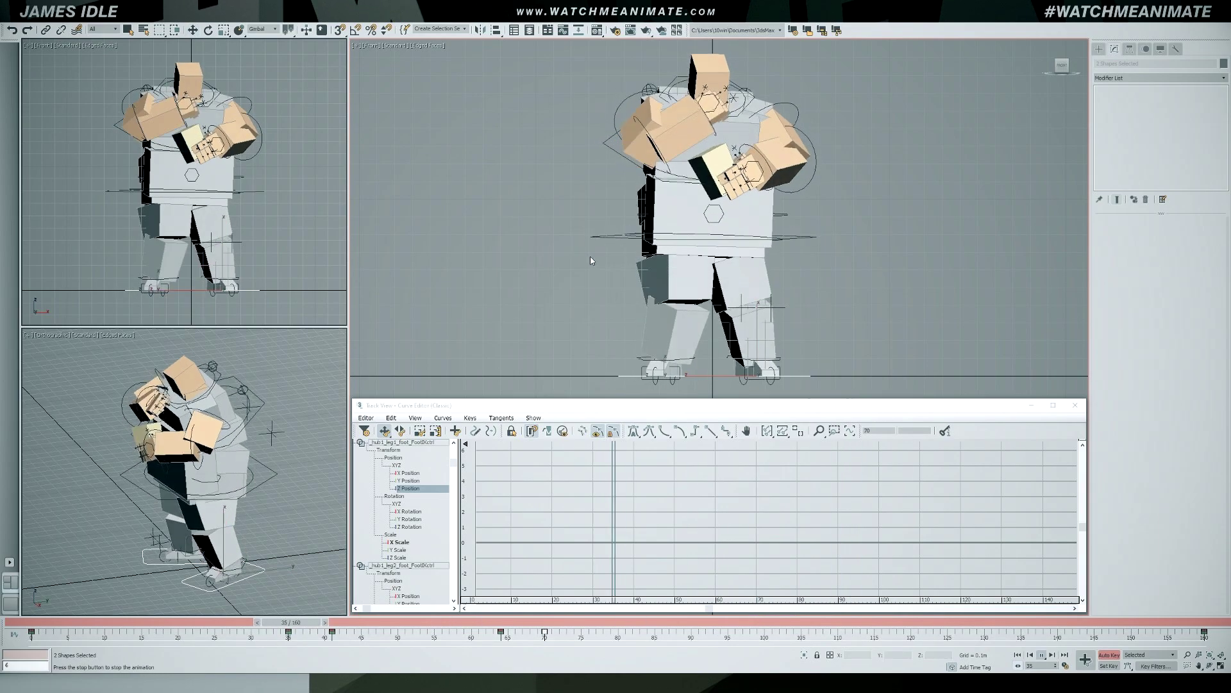
- Scrub back to the foot keys around frame 35 and select the foot controls in turn
key("slash")
left_click_drag(616, 622, 340, 632)
left_click(160, 564)
left_click_drag(332, 634, 284, 623)
left_click(794, 377)
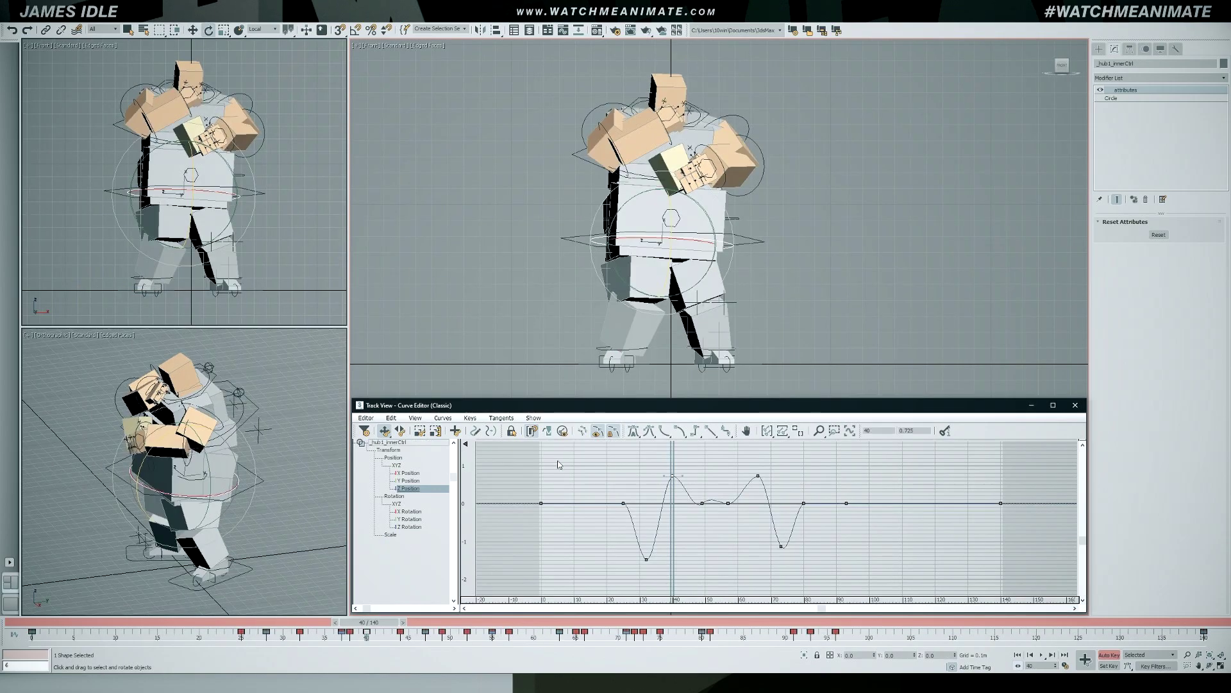
- Try to exaggerate the inner hub control's Z Position curve by scaling its keys vertically
left_click(738, 504)
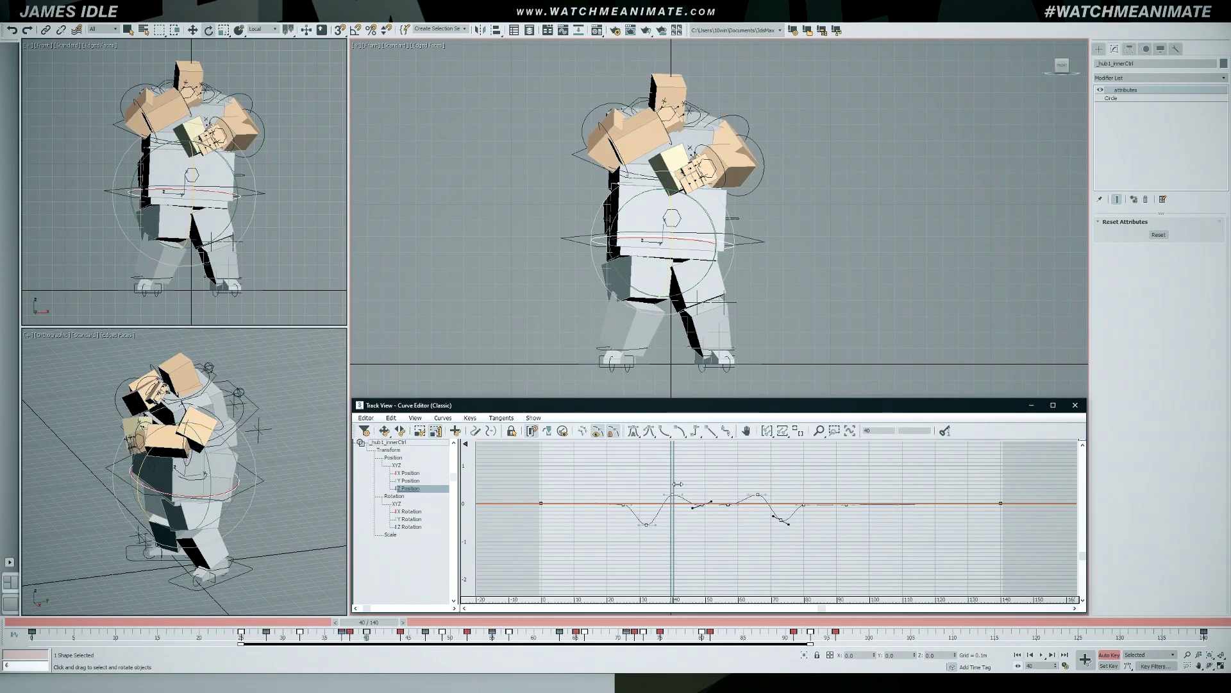
left_click_drag(672, 494, 675, 458)
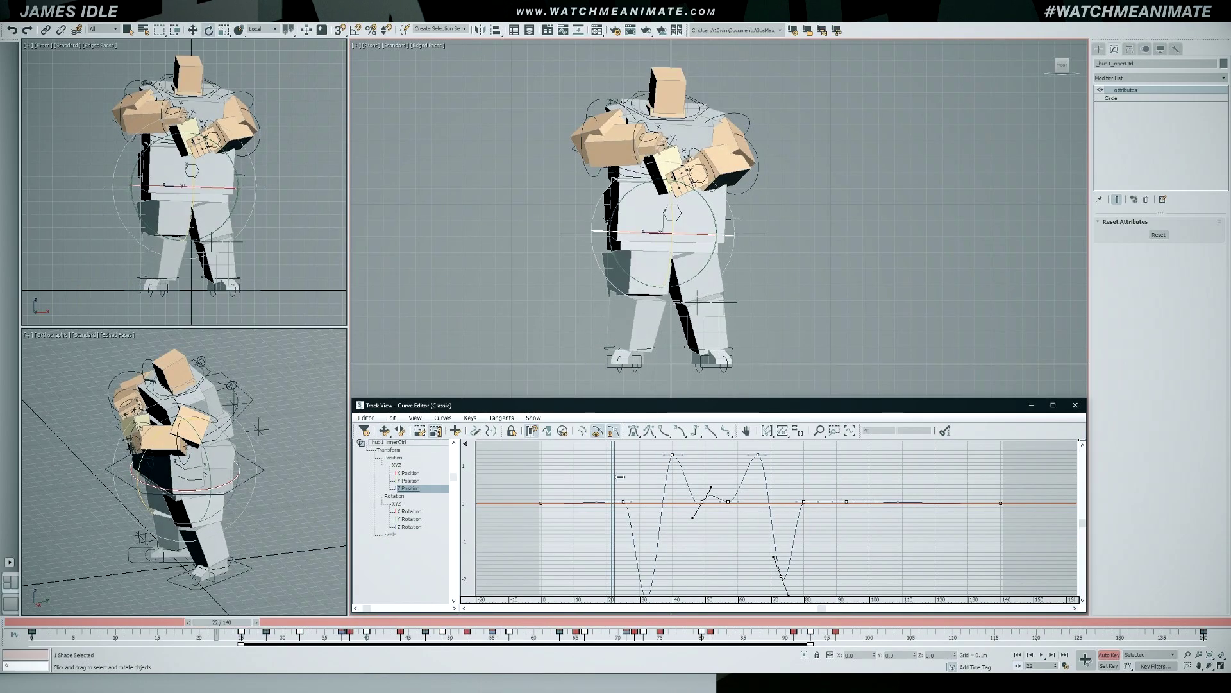
key("slash")
key("ctrl+z")
key("w")
middle_click_drag(690, 494, 716, 469, "ctrl+alt")
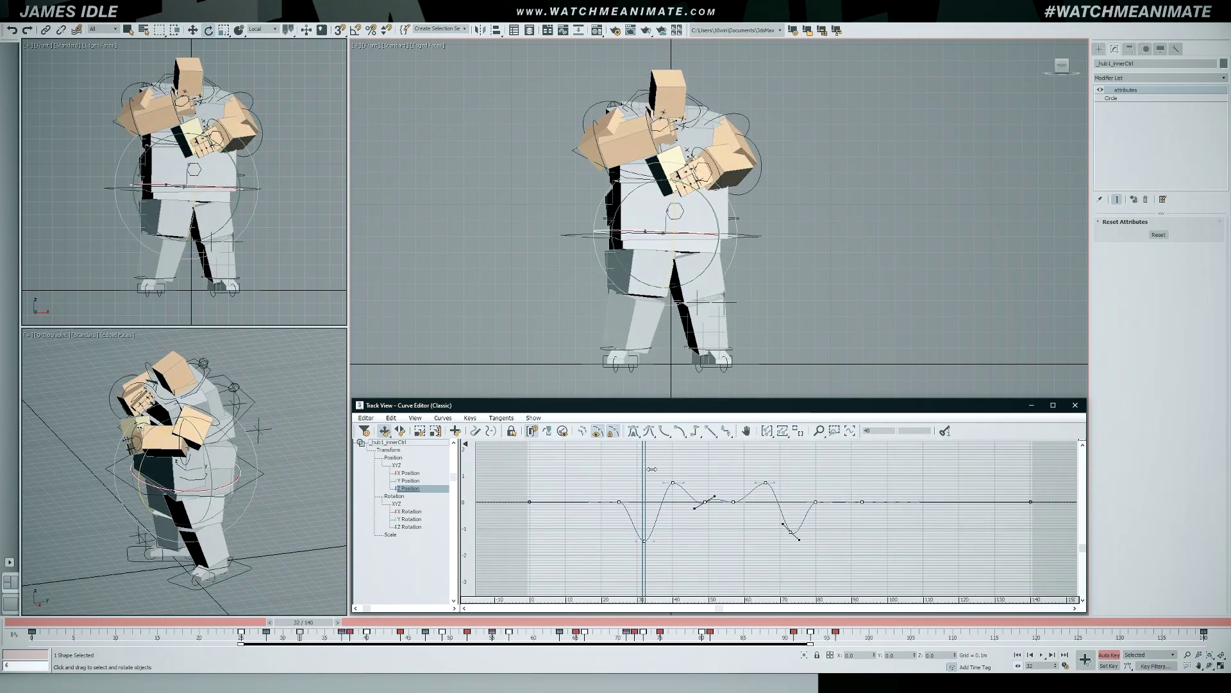
left_click_drag(661, 475, 728, 502)
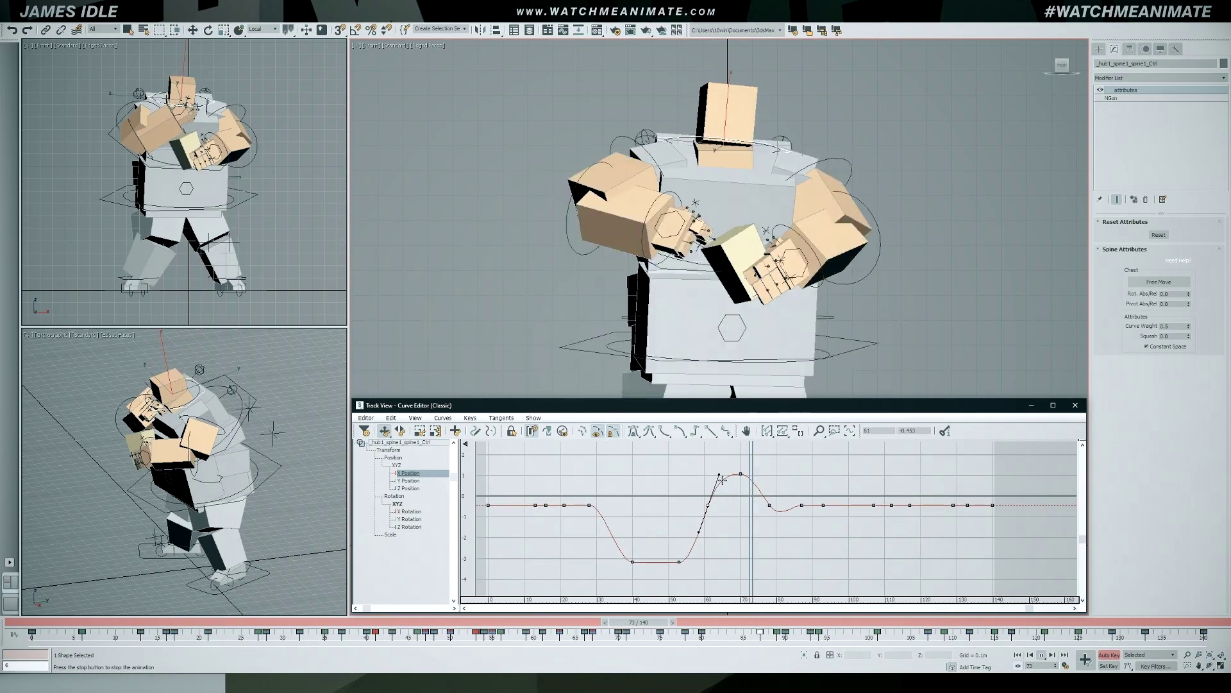
- Select the X Position keys at about frames 28 and 40 on the chest control's curve
left_click(1032, 405)
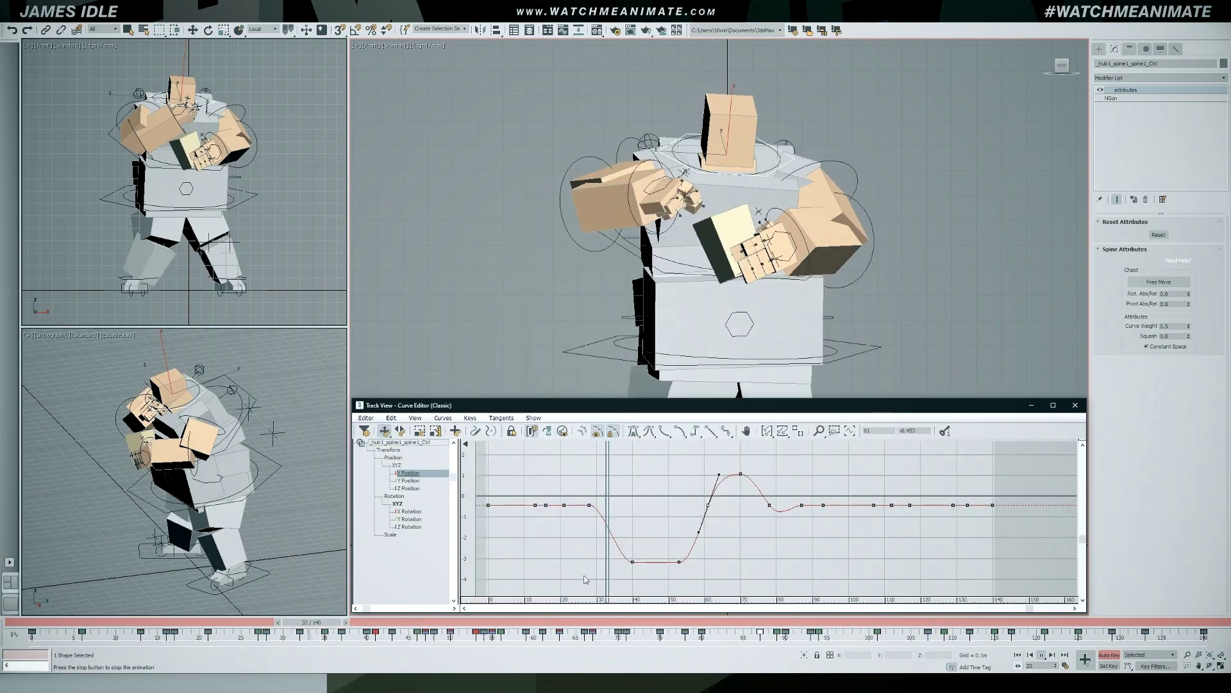
left_click_drag(585, 489, 637, 572)
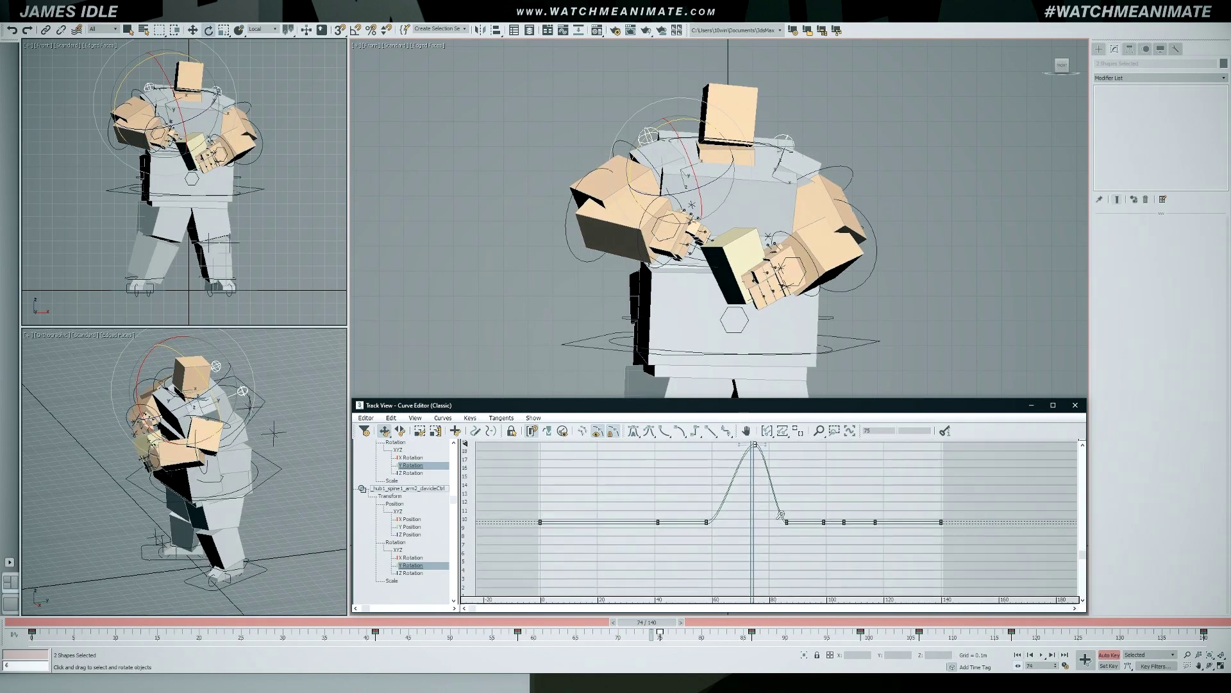
- Delete the selected keys after the peak on both clavicle controls' Y Rotation curves
key("slash")
middle_click_drag(797, 510, 810, 545)
left_click_drag(721, 472, 802, 587)
left_click_drag(673, 643, 706, 624)
left_click_drag(762, 536, 786, 569)
mouse_move(775, 553)
left_mouse_down()
mouse_move(768, 587)
mouse_move(766, 553)
left_mouse_up()
key("Delete")
- Shift the following clavicle Y Rotation keys earlier in time and play back the shoulders
left_click_drag(736, 640, 819, 623)
left_click_drag(832, 553, 800, 553)
left_click_drag(757, 539, 766, 590)
left_click_drag(819, 535, 712, 528)
key("slash")
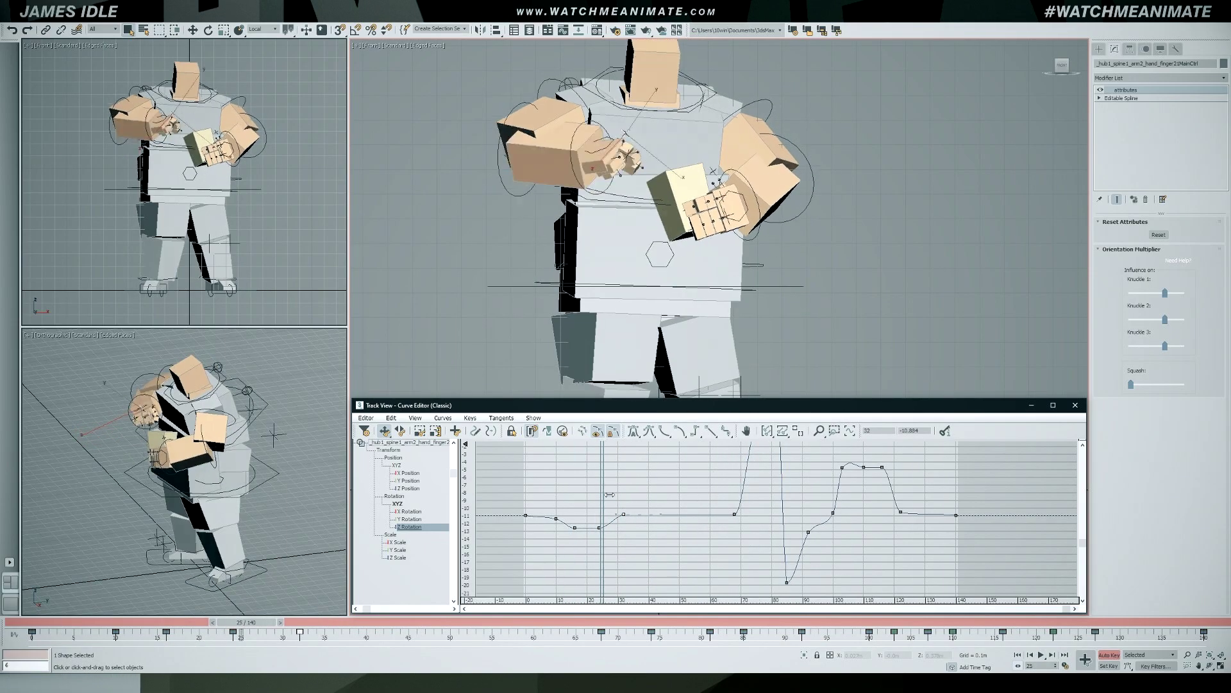
- Rotate the free hand's finger control to add a key at frame 28 and play it from the start
left_click(600, 526)
left_click_drag(613, 510, 658, 503)
middle_click_drag(658, 503, 665, 532, "ctrl+alt")
key("ctrl+z")
left_click_drag(640, 486, 592, 484)
key("e")
left_click_drag(642, 131, 654, 154)
left_click_drag(586, 514, 569, 517)
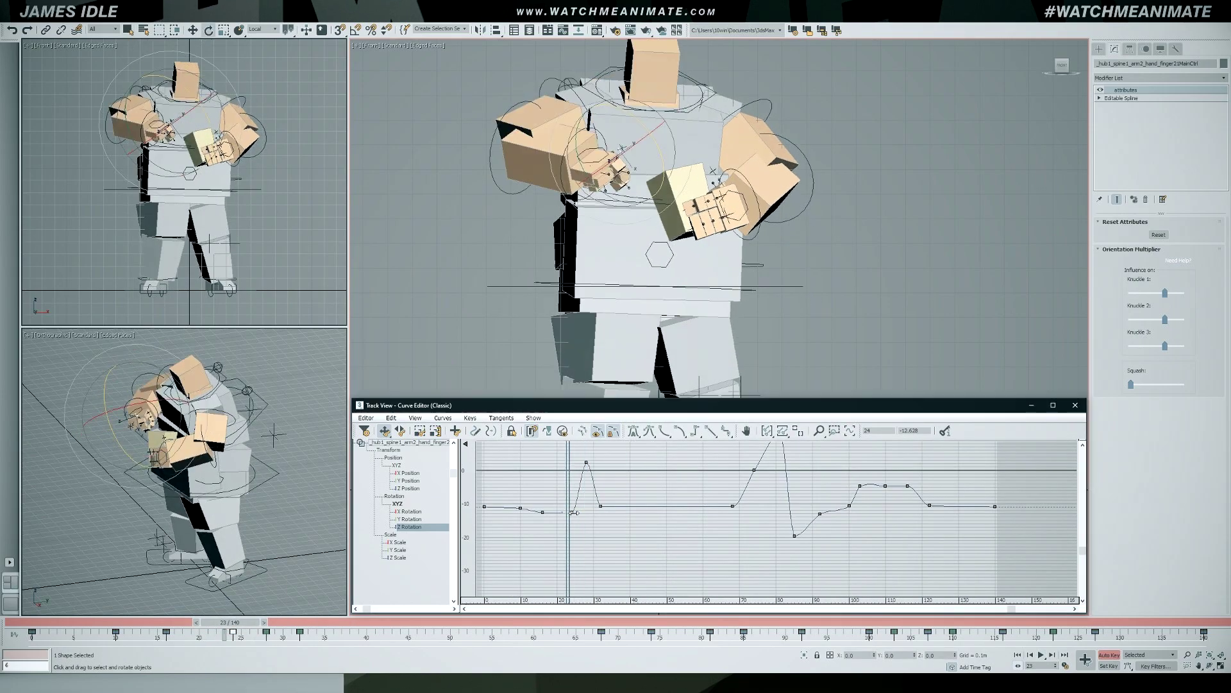
key("Home")
key("slash")
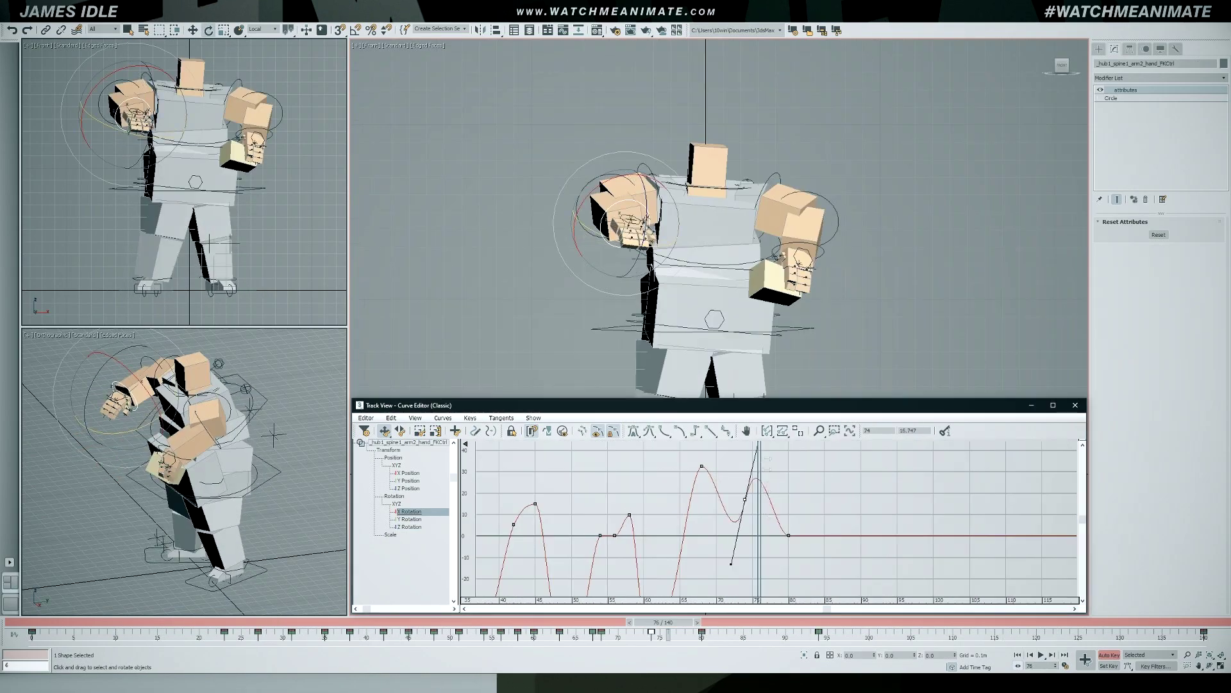
- Lower the free hand's X Rotation key at frame 74 to about -8 and rotate the hand at frame 75
left_click_drag(769, 459, 783, 463)
left_click_drag(746, 499, 746, 553)
mouse_move(769, 515)
left_mouse_down()
mouse_move(728, 515)
mouse_move(768, 515)
mouse_move(748, 515)
mouse_move(774, 536)
mouse_move(788, 504)
left_mouse_up()
left_click_drag(791, 474, 757, 473)
left_click_drag(601, 224, 600, 247)
middle_click_drag(787, 534, 809, 523, "ctrl+alt")
- Rotate the free hand's FK control about its X axis at frame 78
left_click_drag(738, 502, 771, 502)
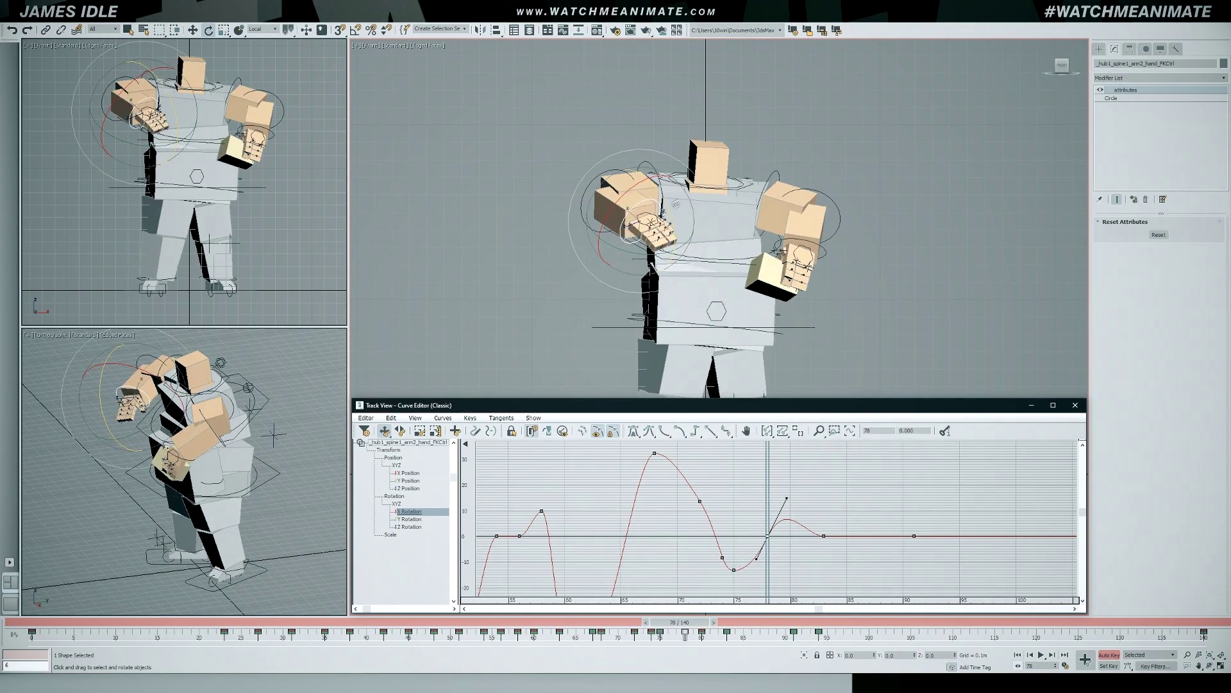
left_click_drag(599, 231, 598, 260)
middle_click_drag(838, 578, 866, 593, "ctrl+alt")
left_click(824, 511)
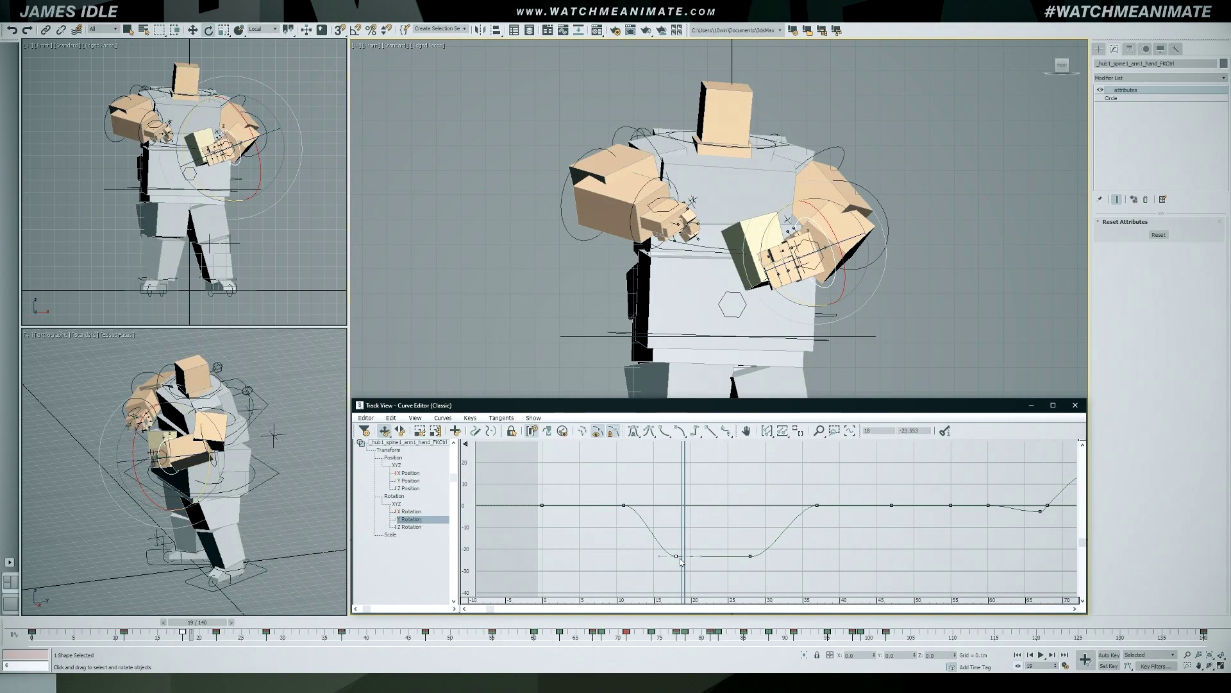
- Move the arm1 hand's Y Rotation key to about frame 16 and its finger control's key to about frame 64
left_click_drag(677, 557, 661, 557)
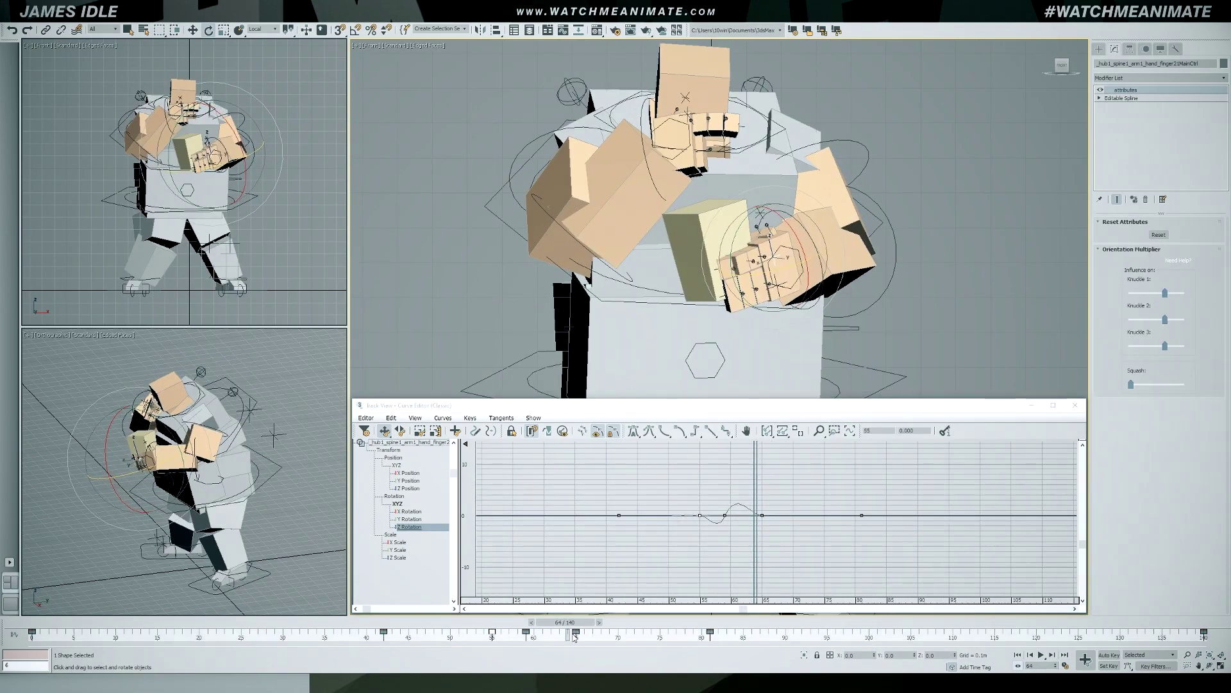
left_click_drag(575, 636, 568, 637)
key("slash")
left_click(655, 505)
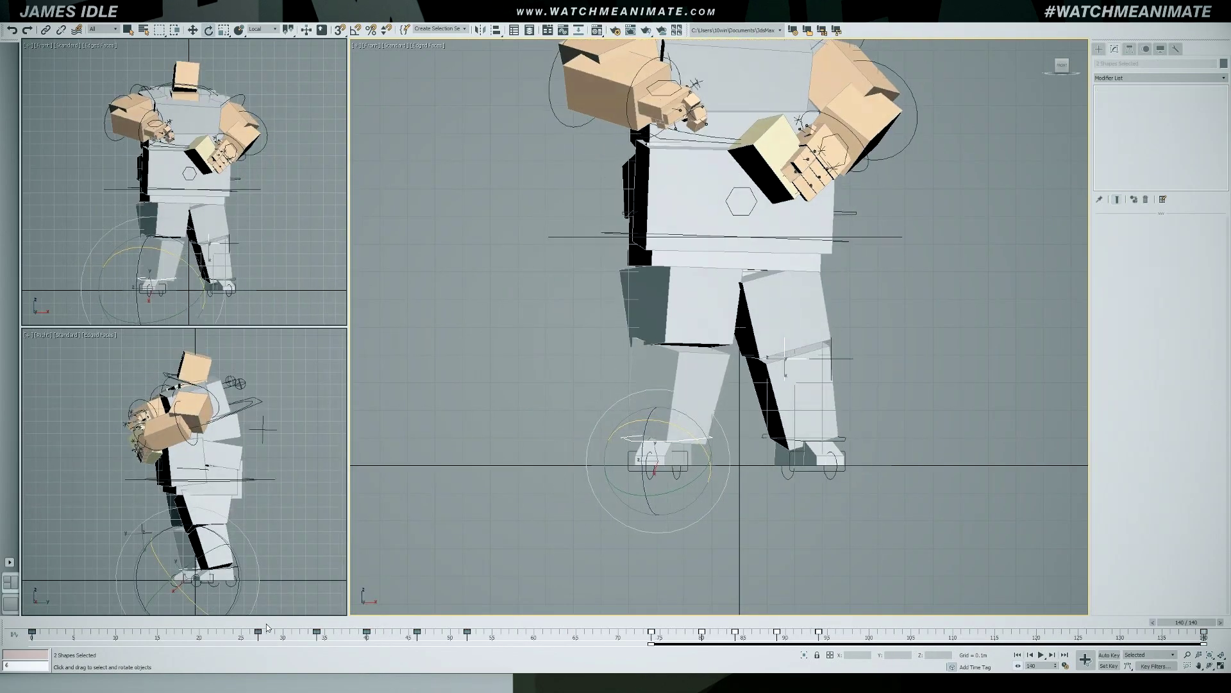
- Show the leg2 ankle control's Y Rotation curve and select the key just after the dip near frame 80
left_click(263, 624)
left_click(701, 487)
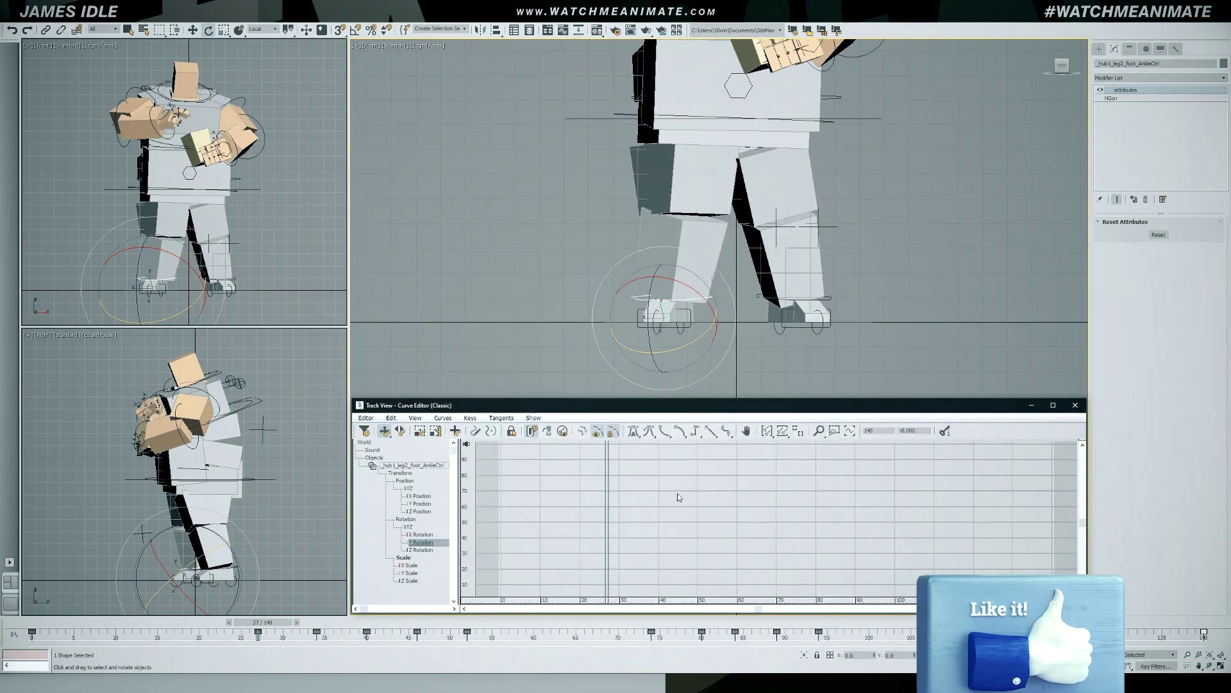
left_click(420, 542)
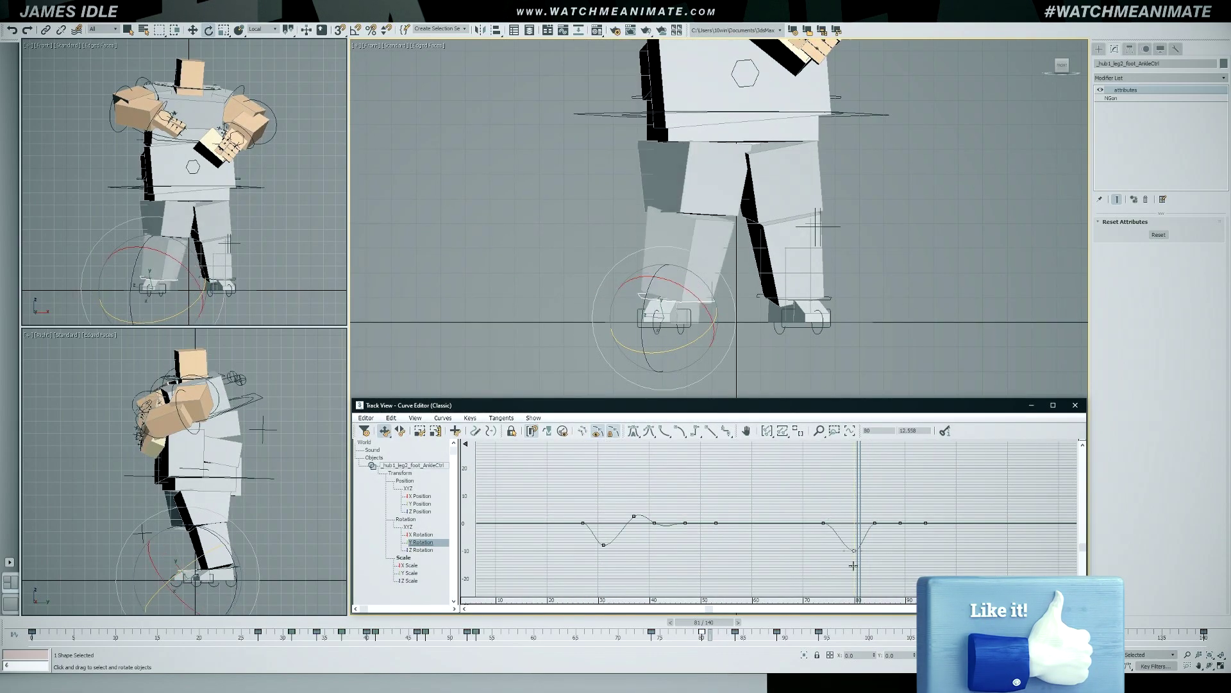
left_click_drag(869, 514, 883, 537)
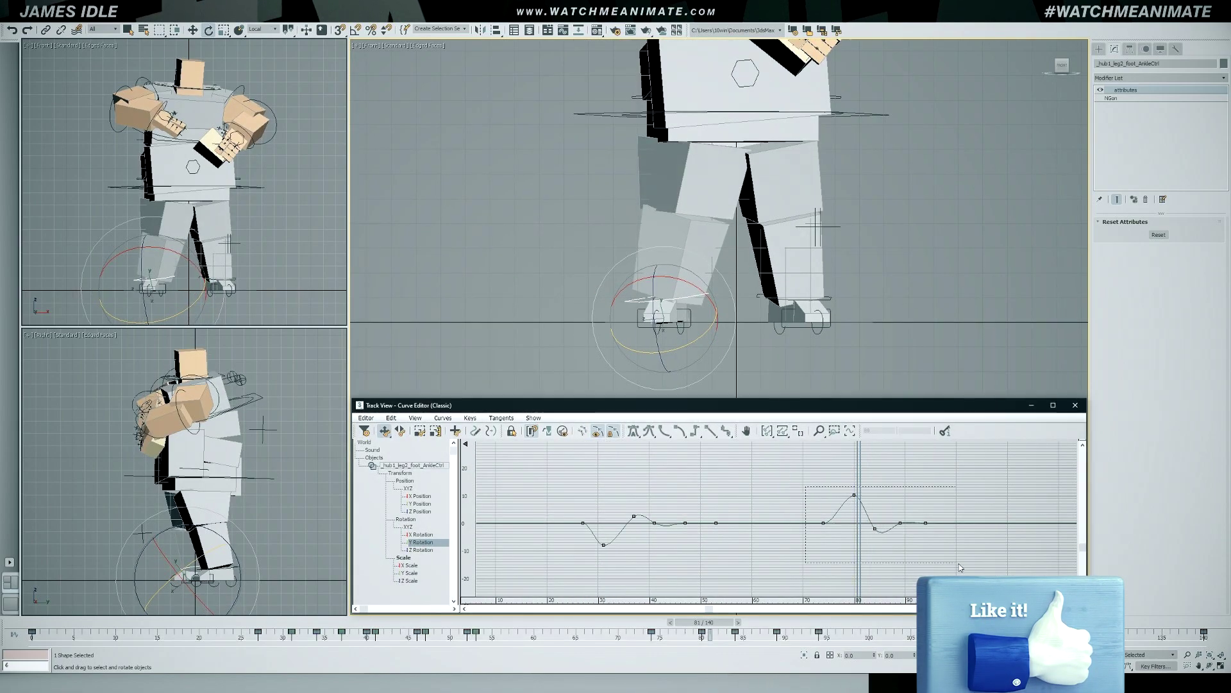
- Shift the selected later ankle keys about three frames earlier and play back the motion
left_click_drag(810, 643, 785, 644)
key("slash")
left_click(293, 259)
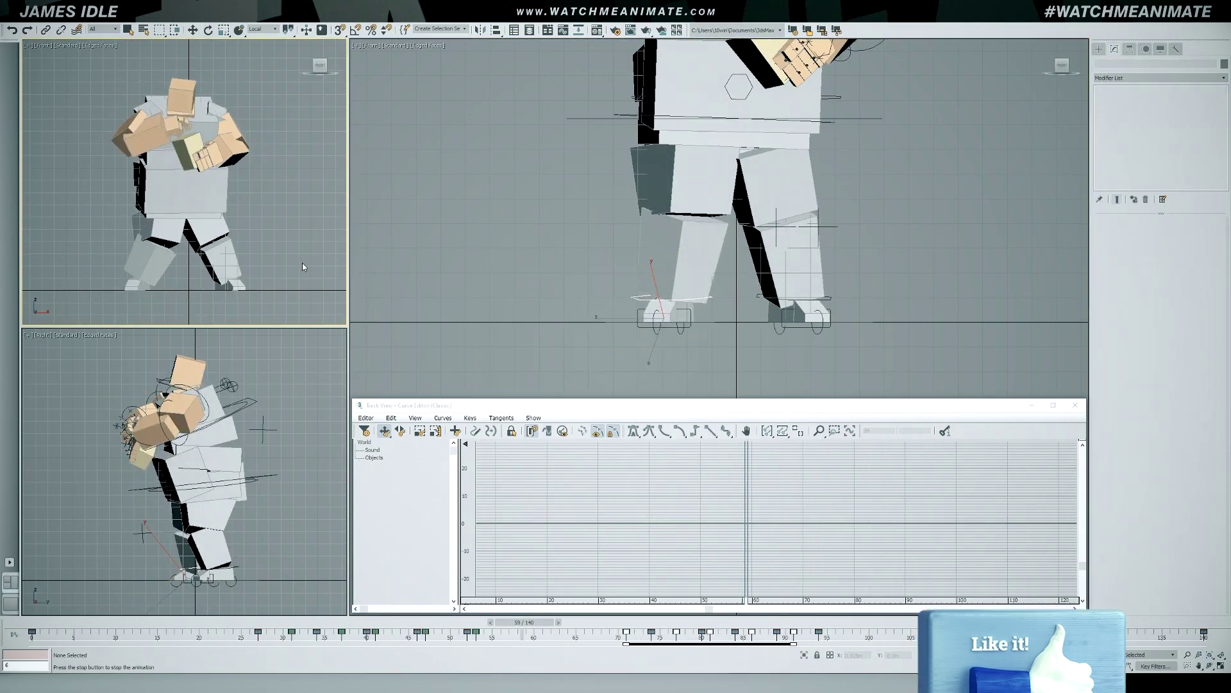